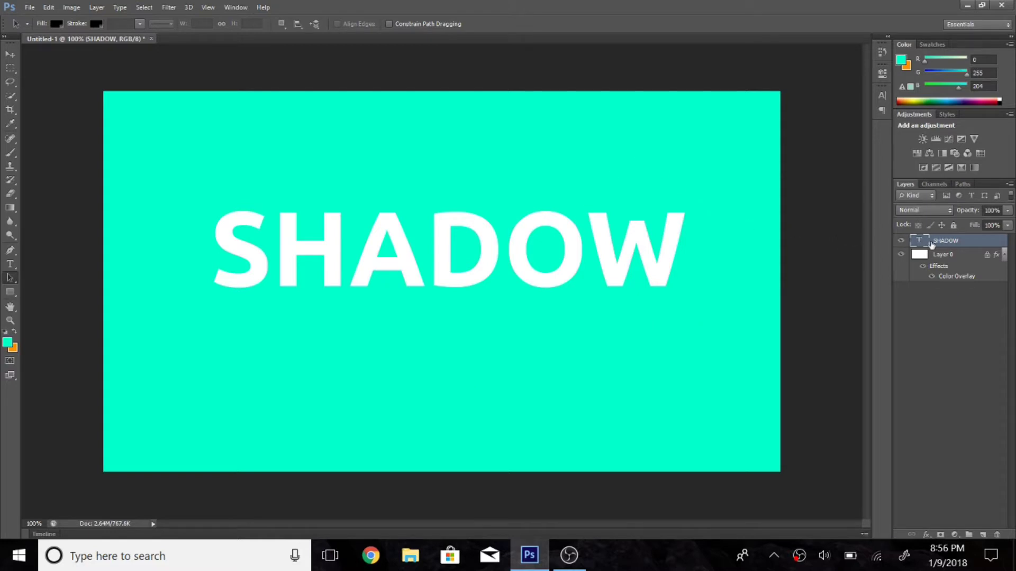
Duplicate the SHADOW text layer, move the copy below the original, and rasterize the copy.
drag(933, 247, 716, 261)
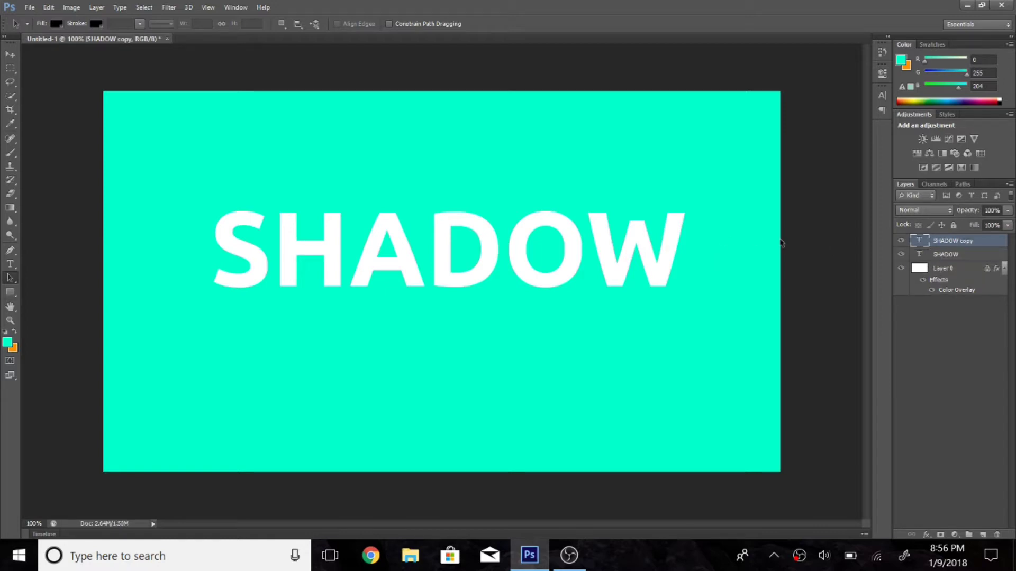
drag(939, 242, 950, 261)
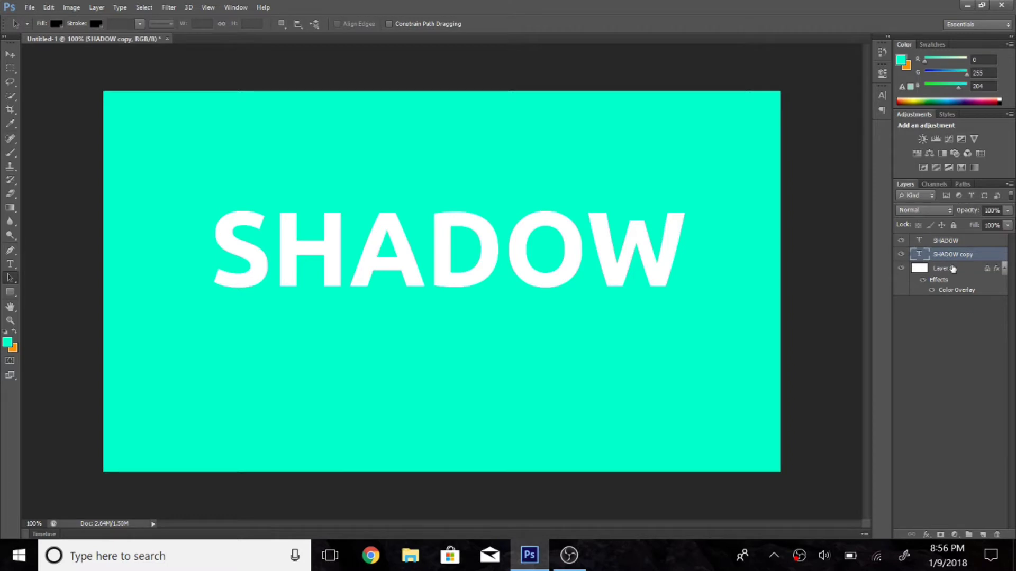
right_click(946, 261)
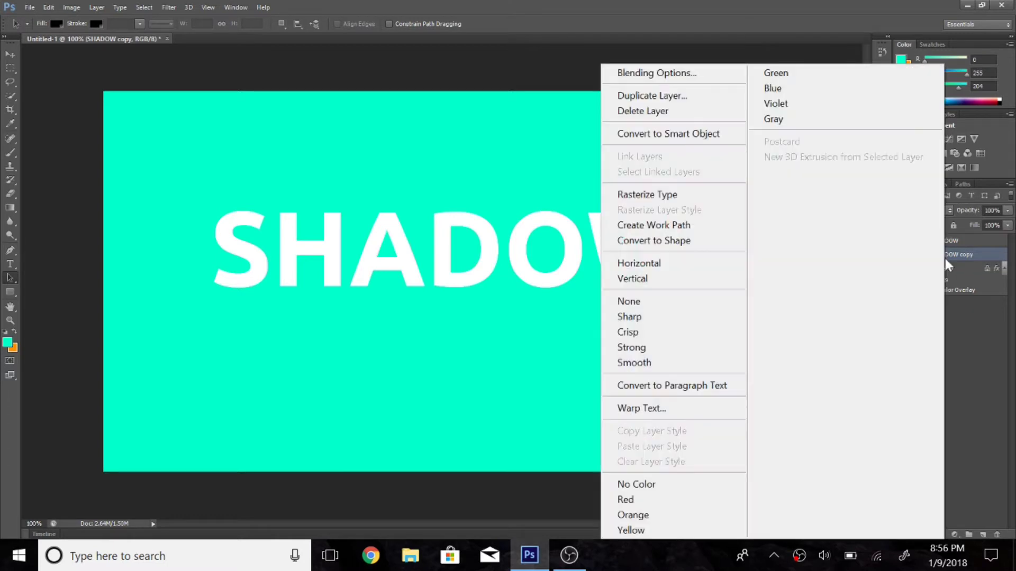
click(687, 200)
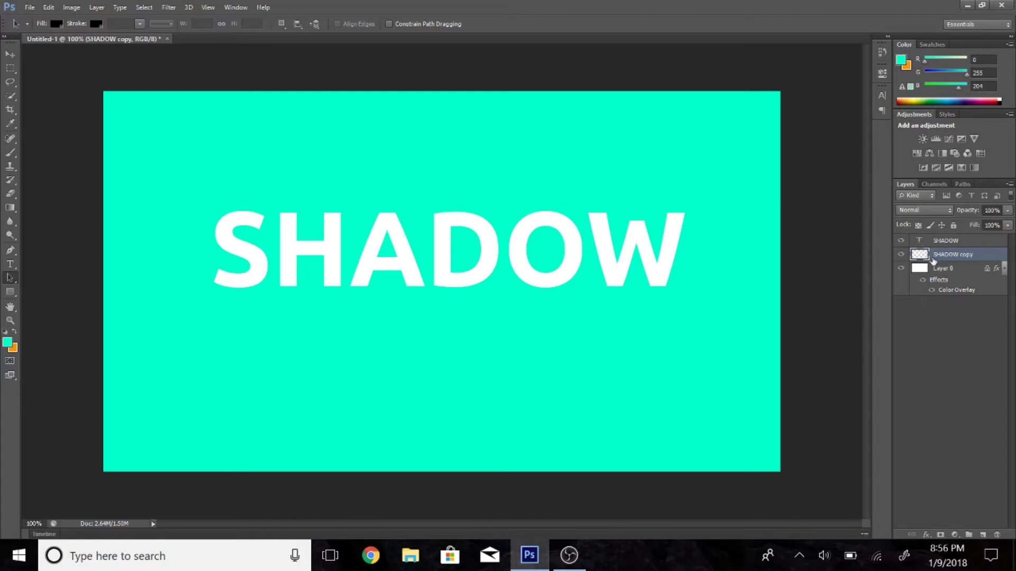
Set the rasterized copy's Lightness to -100 to turn it black, then duplicate it with Ctrl+J.
key(ctrl+u)
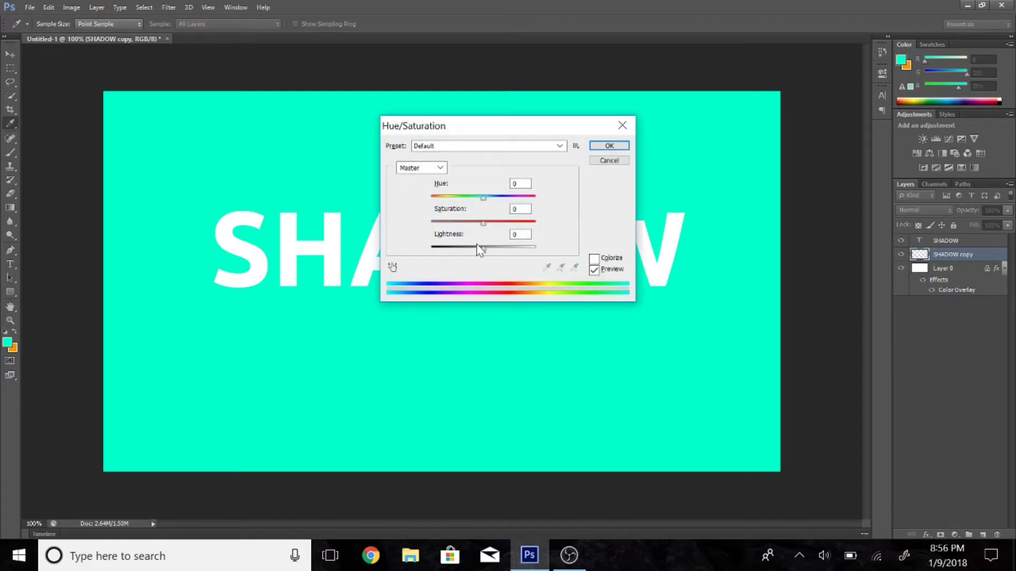
drag(486, 250, 396, 253)
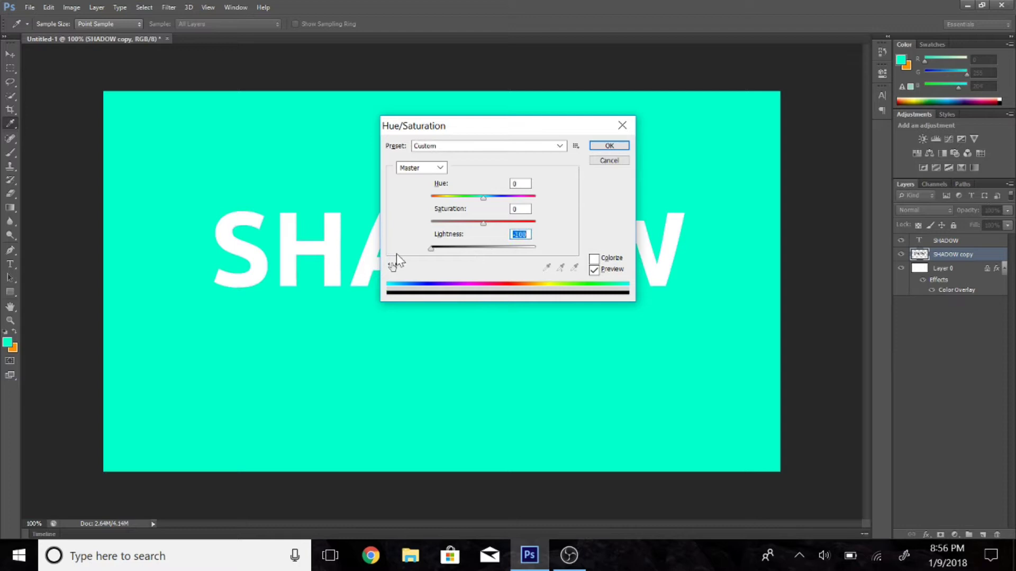
click(609, 146)
key(a)
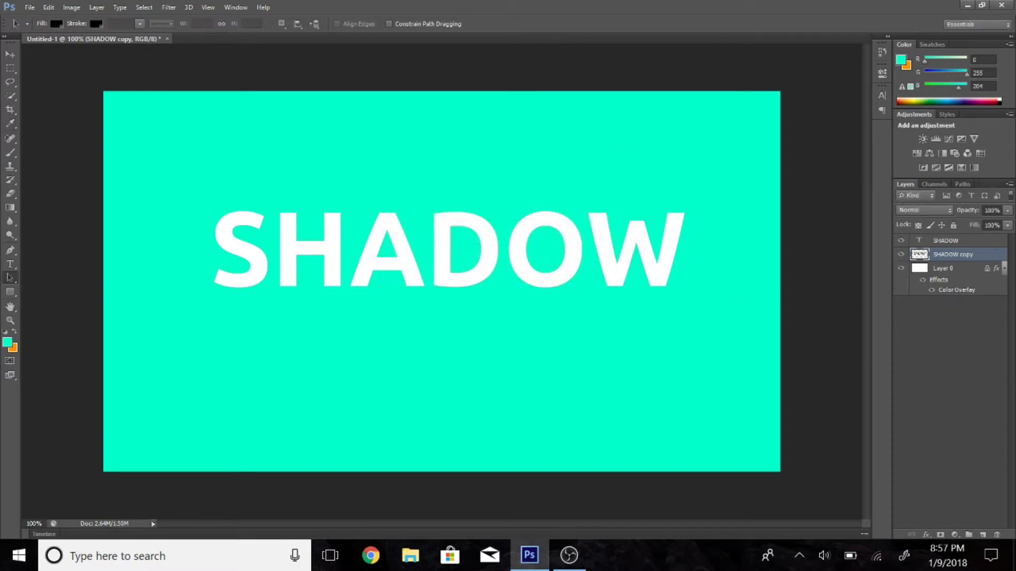
key(ctrl+j)
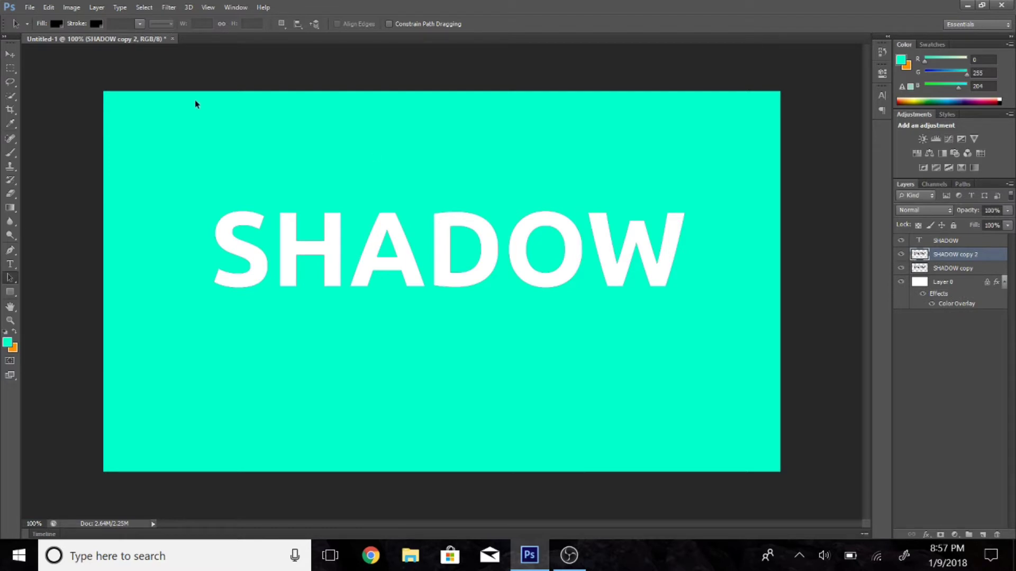
With the Move tool, merge away the extra black copy, then merge in a first copy nudged down-right.
click(11, 54)
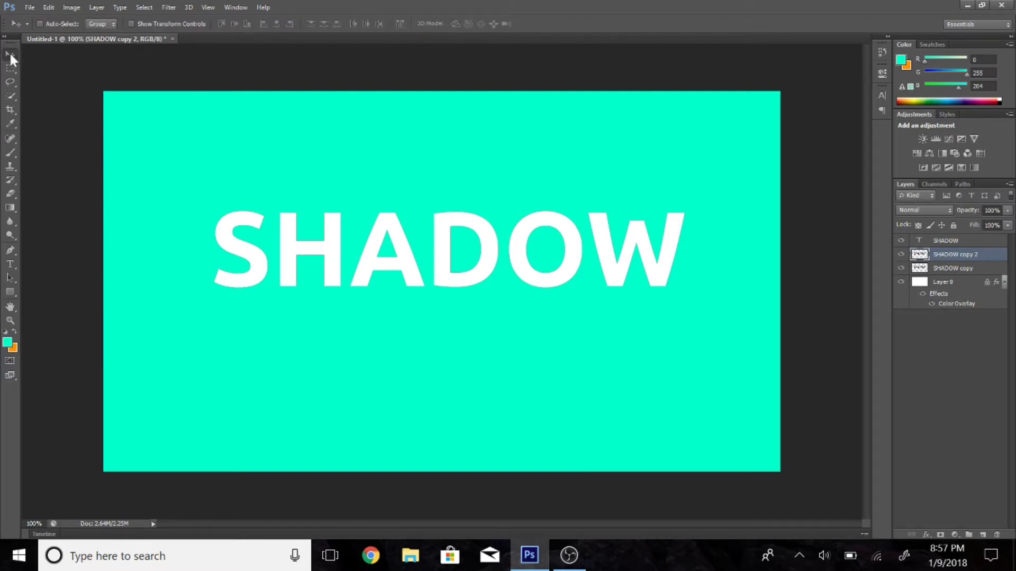
key(ctrl+e)
scroll(498, 289, up, 1)
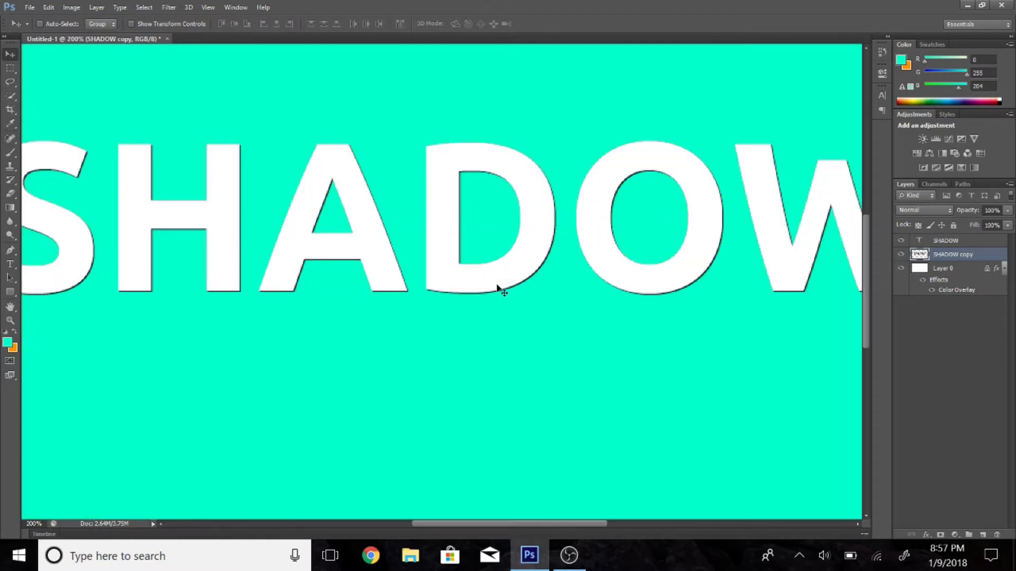
key(ctrl+j)
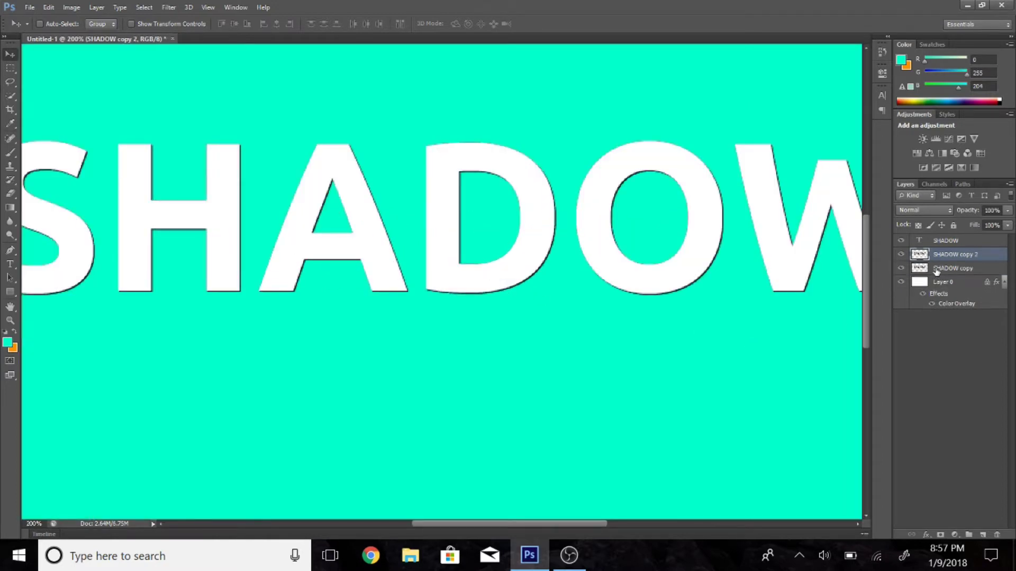
key(Down)
key(Right)
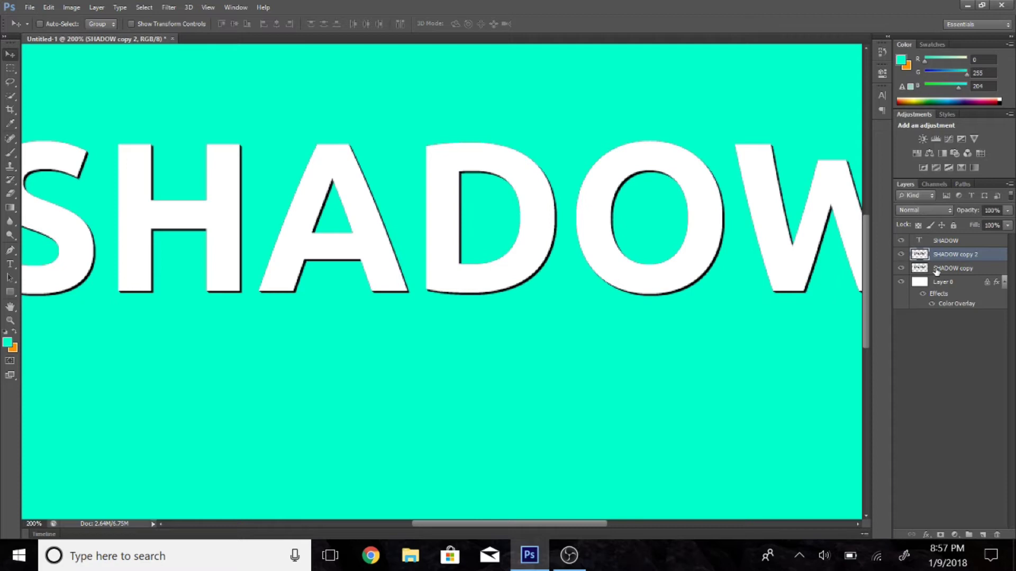
key(Right)
key(Down)
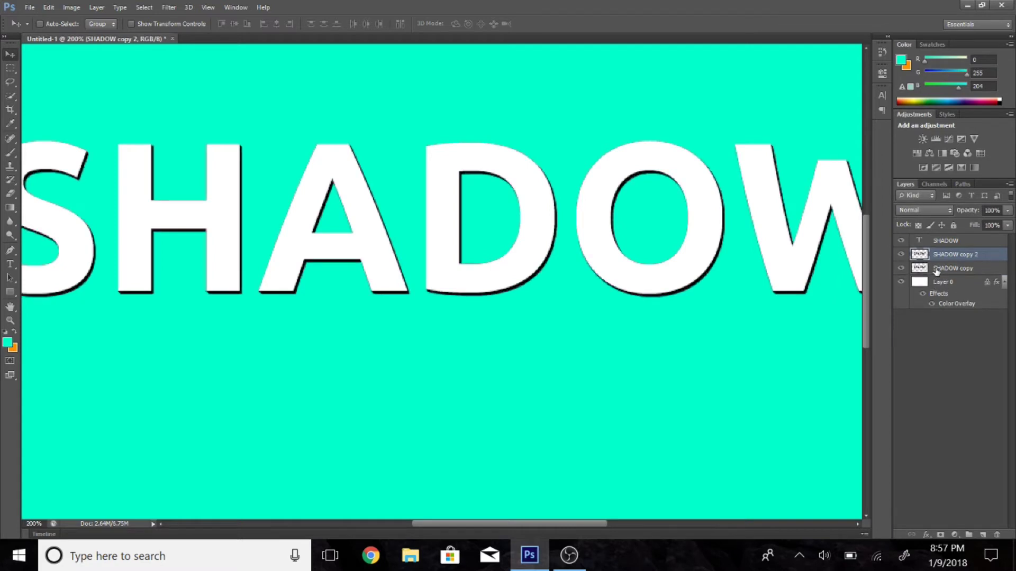
key(Right)
key(ctrl+e)
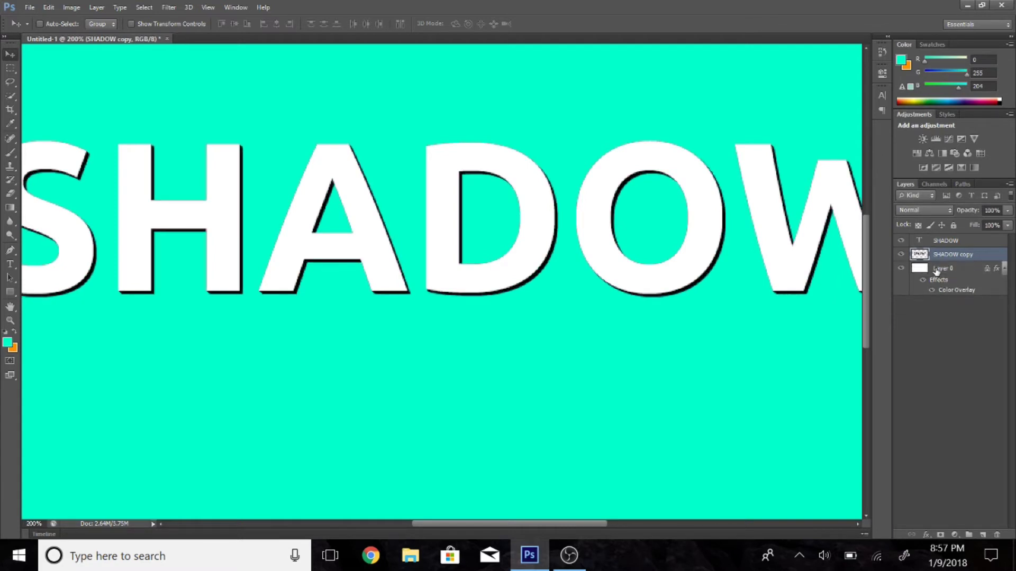
Repeat duplicate, nudge one step down-right, and merge three more times to thicken the shadow.
key(ctrl+j)
key(Down)
key(Right)
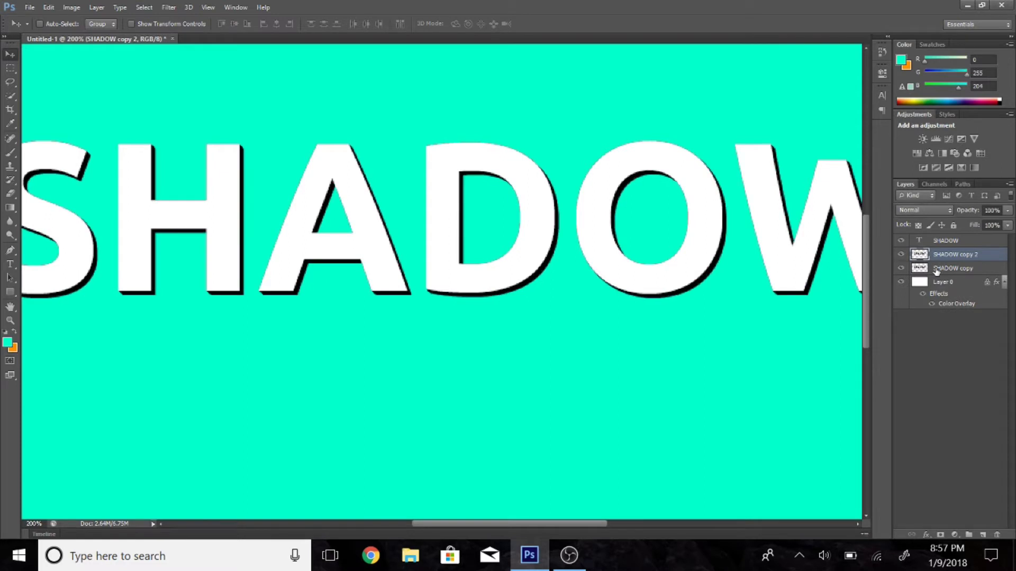
key(ctrl+e)
key(ctrl+j)
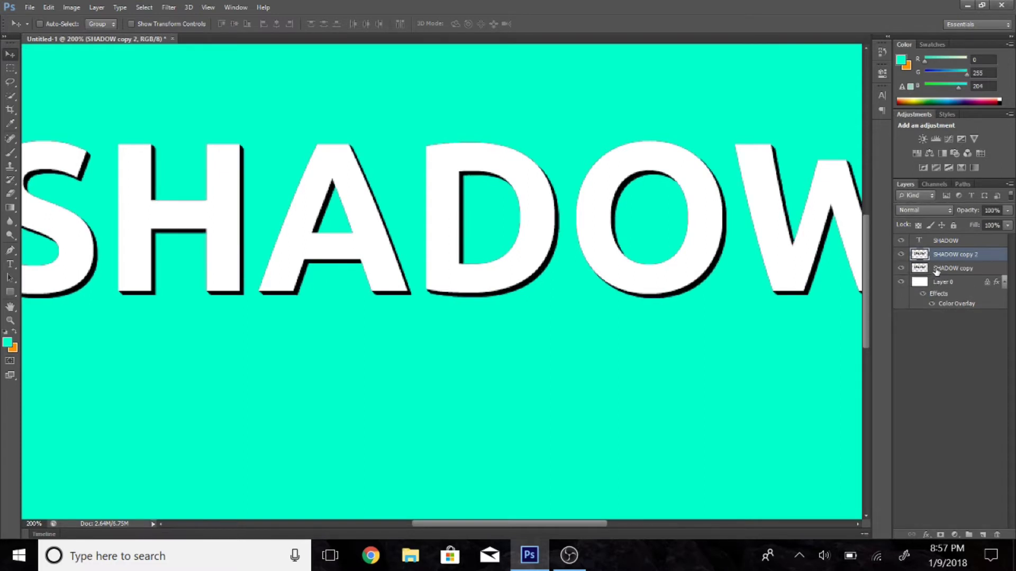
key(Down)
key(Right)
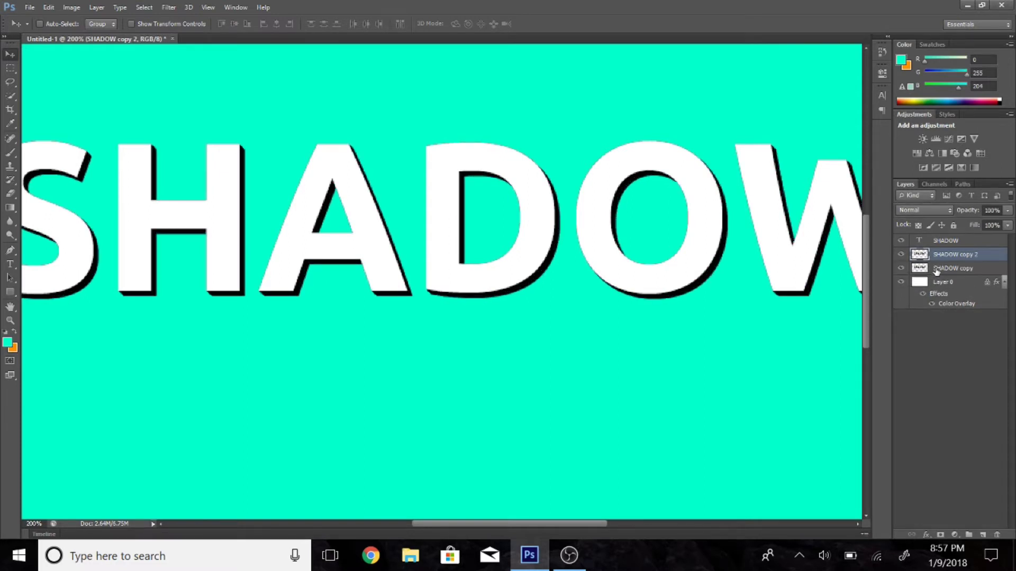
key(ctrl+e)
key(ctrl+j)
key(Down)
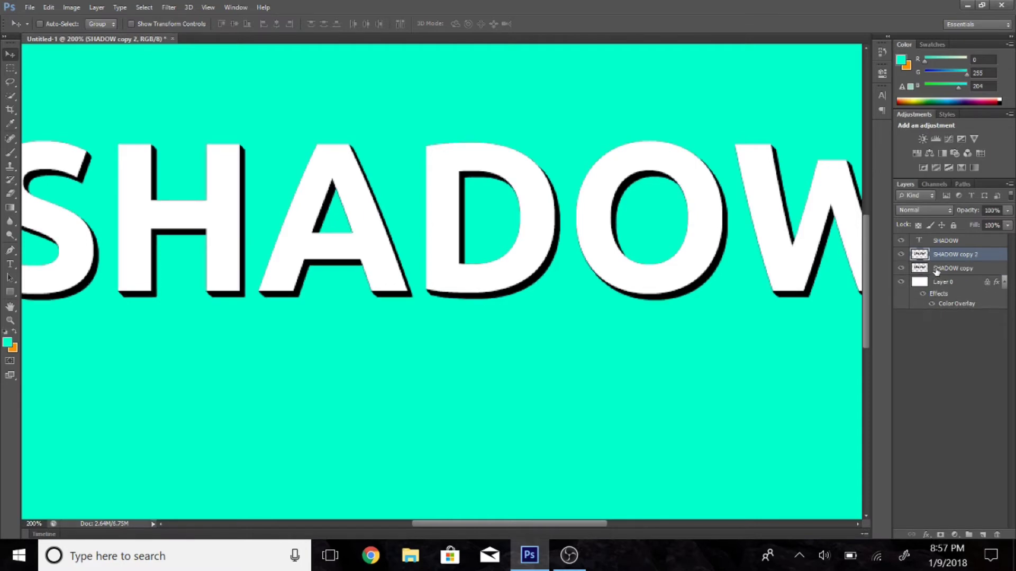
key(Right)
key(ctrl+e)
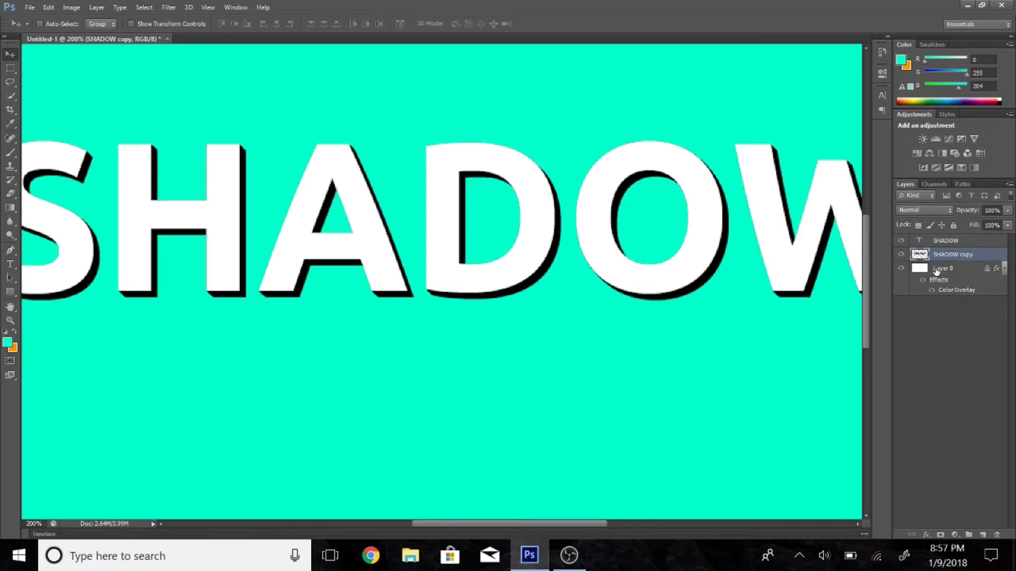
Keep stacking copies nudged down and right to extend the black shadow diagonally.
key(ctrl+j)
key(Down)
key(Right)
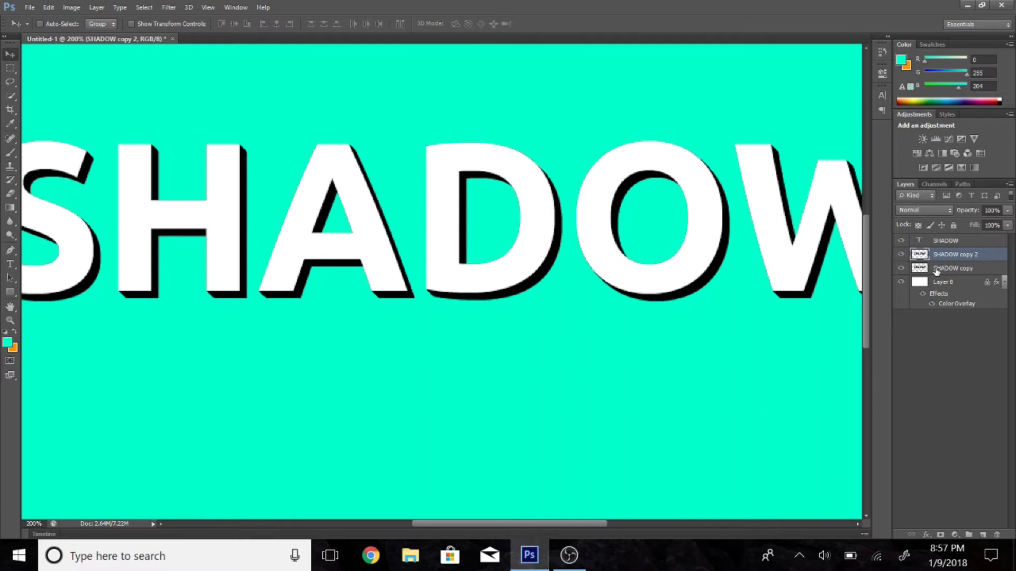
key(ctrl+e)
key(ctrl+j)
key(Right)
key(Down)
key(Right)
key(ctrl+e)
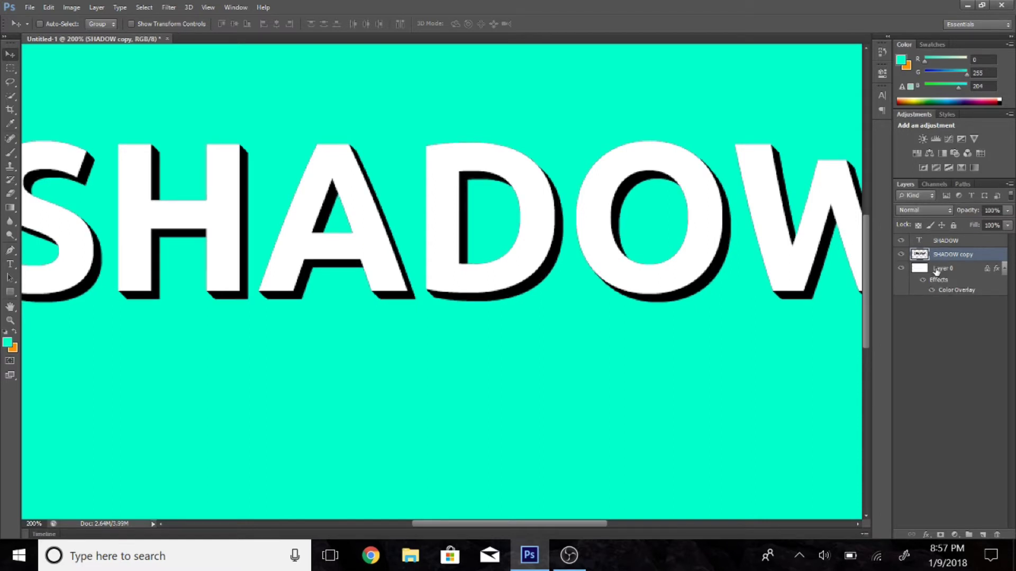
key(ctrl+j)
key(Right)
key(Down)
key(Down)
key(Right)
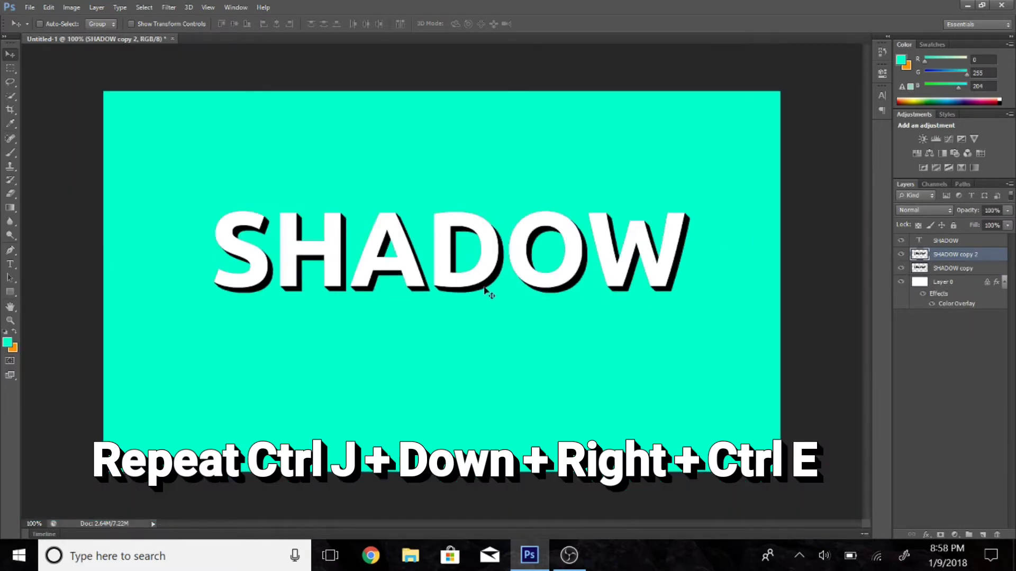
Offset the black shadow copy further down-right and zoom in on the shadowed text.
mouse_move(489, 290)
mouse_down()
mouse_move(510, 316)
mouse_move(490, 295)
mouse_up()
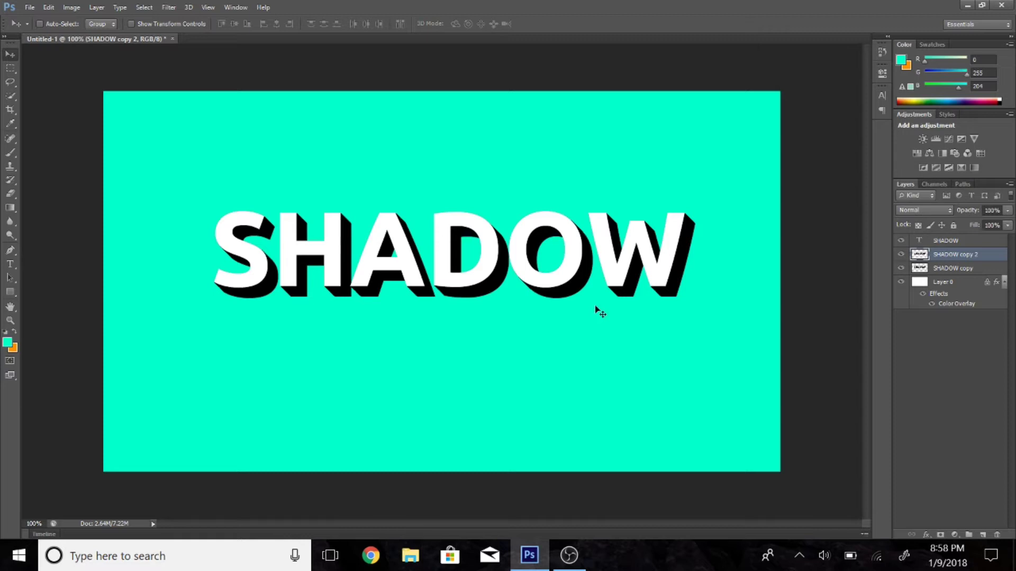
key(ctrl+plus)
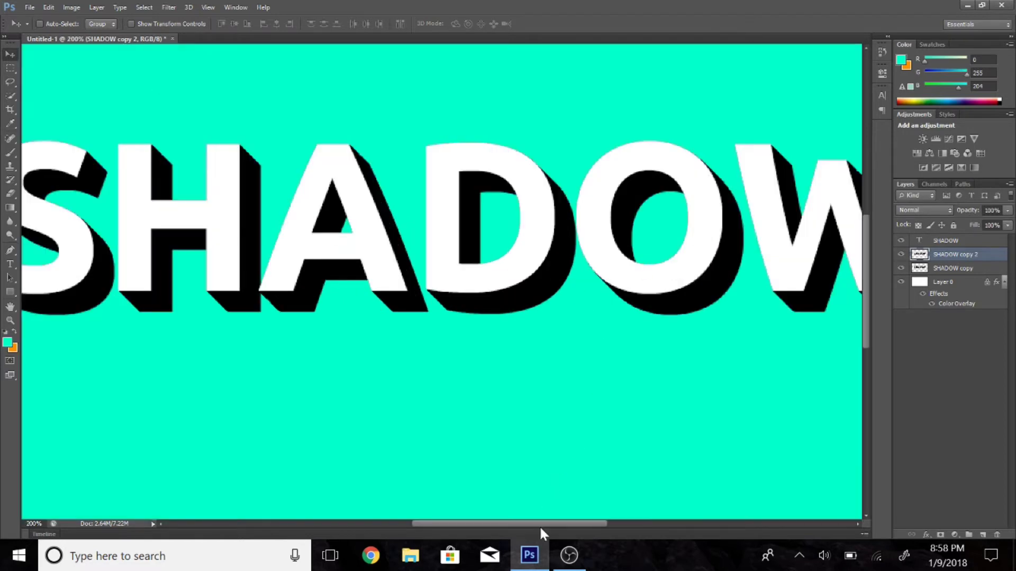
drag(541, 523, 619, 524)
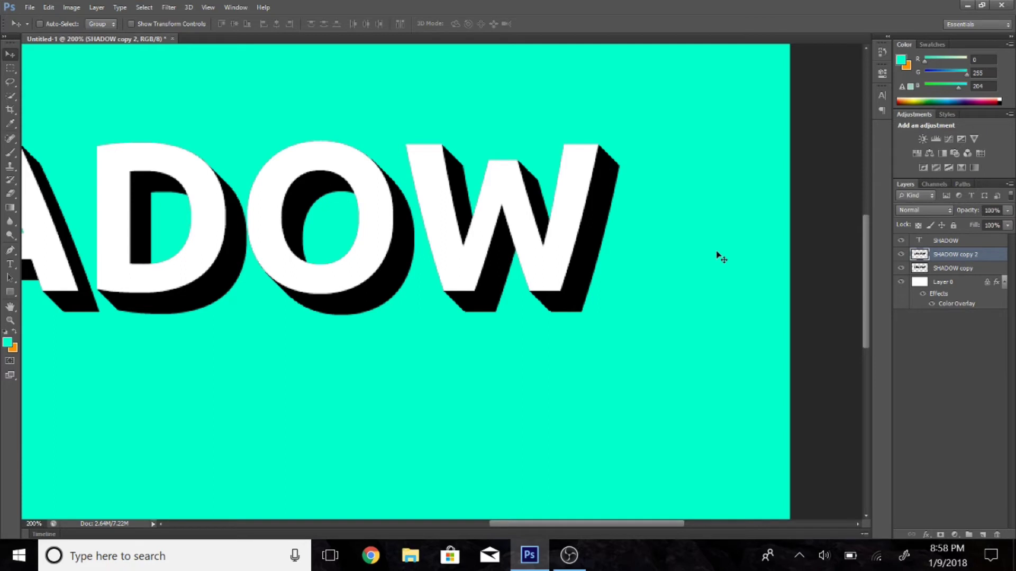
key(Delete)
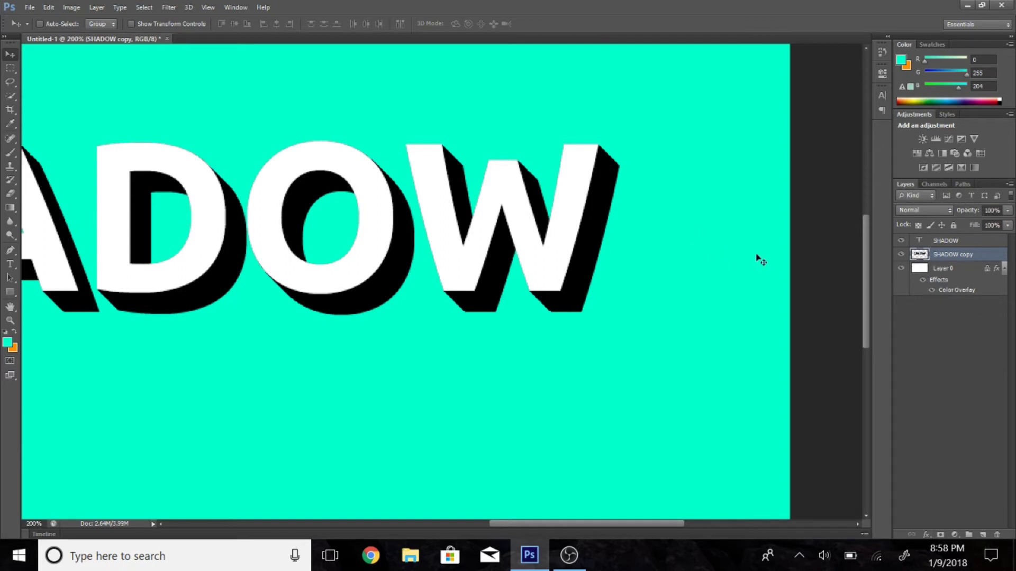
Twice duplicate the shadow layer, drag the copy down-right, and merge to lengthen the shadow.
key(ctrl+j)
drag(600, 259, 617, 275)
key(ctrl+e)
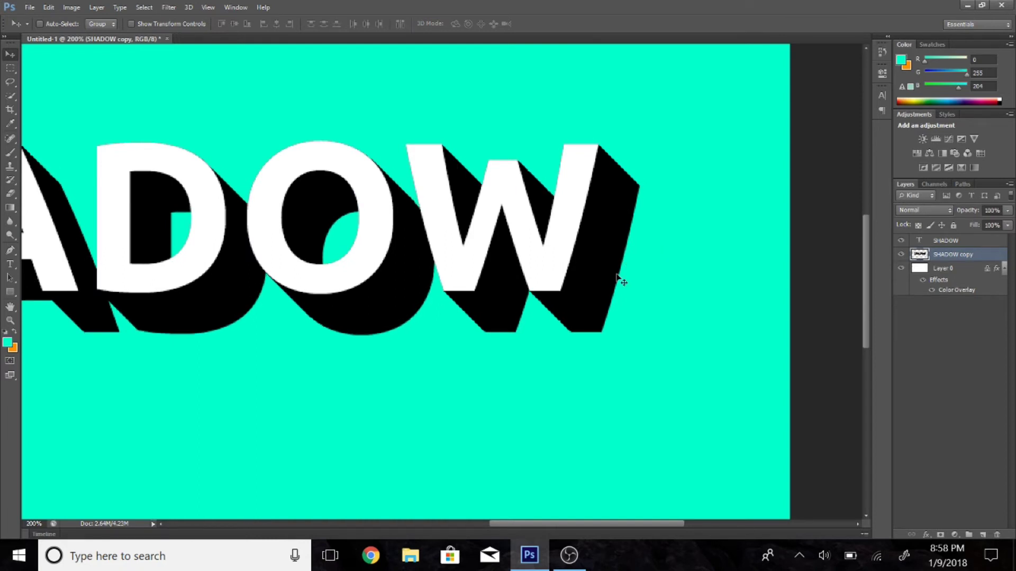
key(ctrl+j)
drag(586, 263, 629, 300)
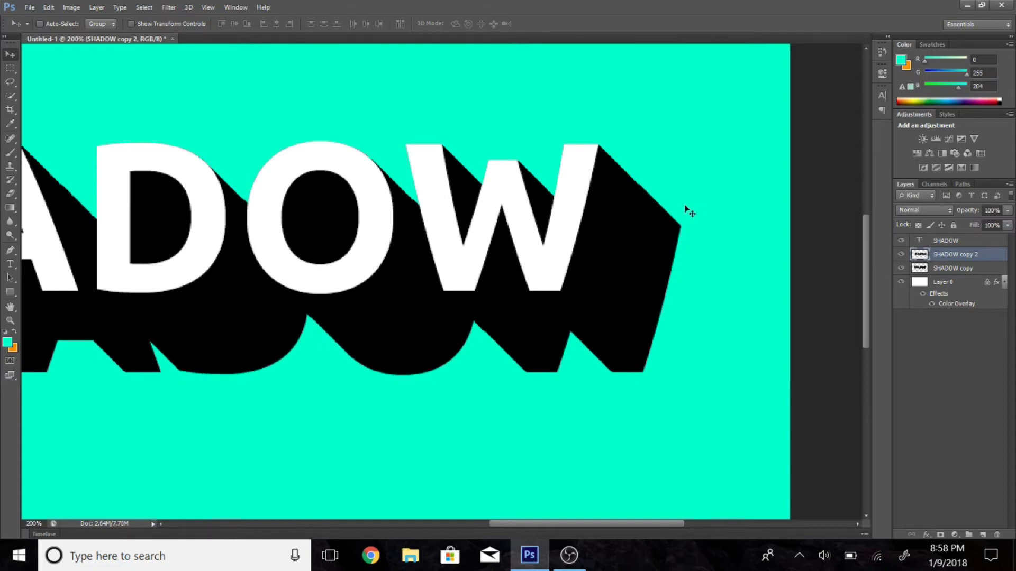
drag(633, 261, 631, 258)
drag(607, 524, 586, 569)
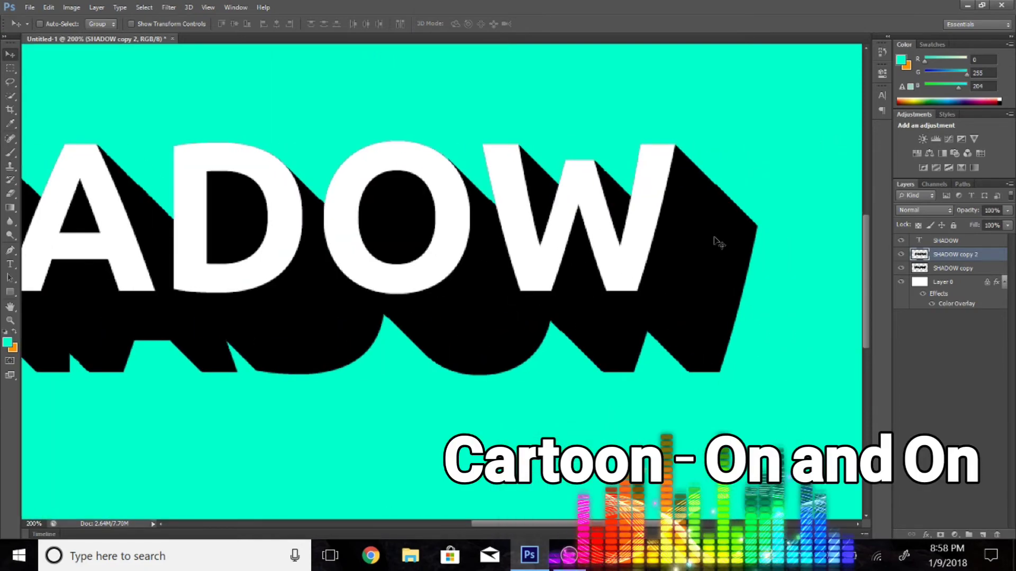
Fine-tune the shadow copy's offset with arrow and Shift+arrow nudges, then merge it down.
key(Right)
key(Down)
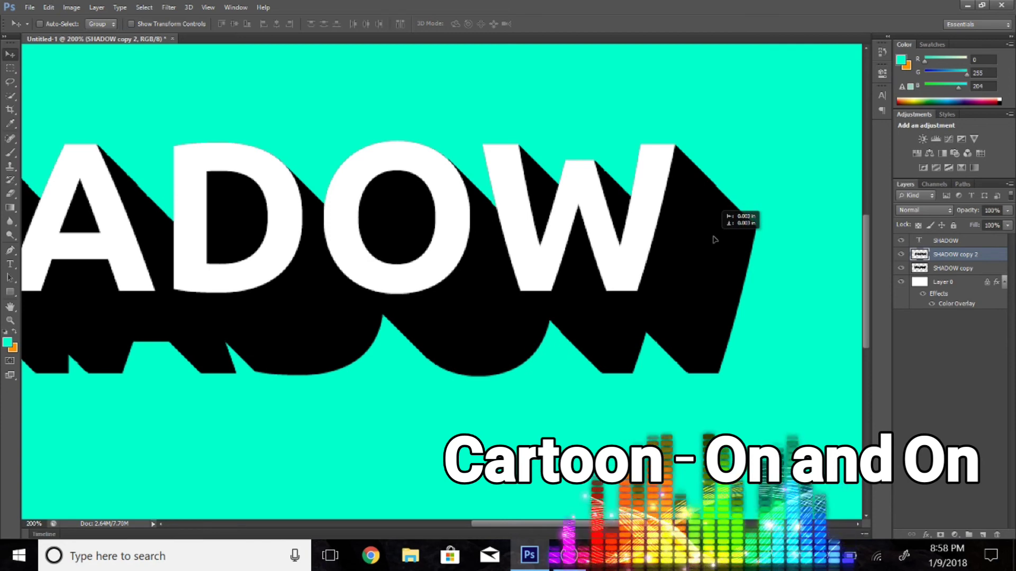
key(Up)
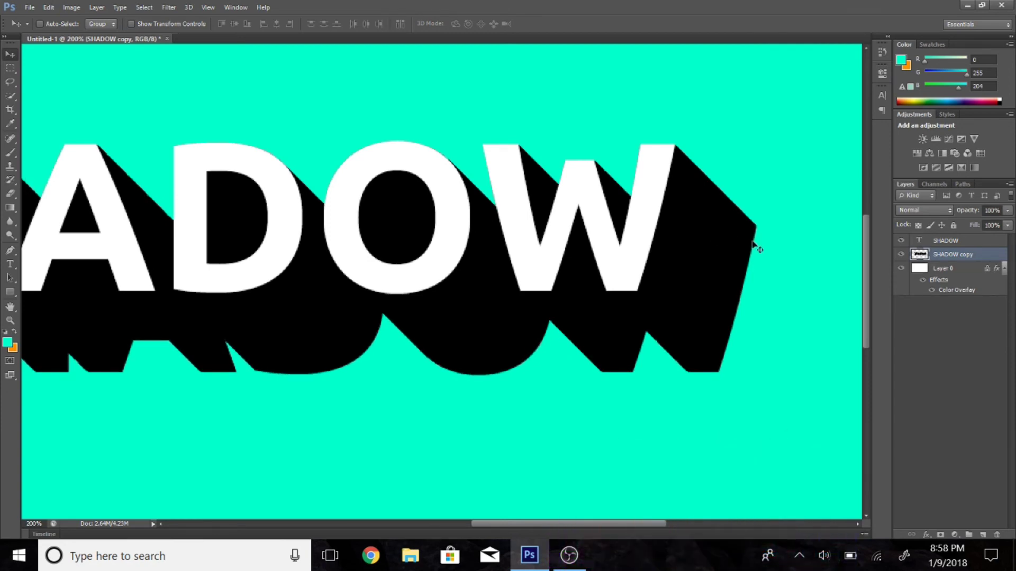
key(Right)
key(Right)
key(Right)
key(Right)
key(Right)
key(Right)
key(Right)
key(Right)
key(Right)
key(Right)
key(Right)
key(Right)
key(Right)
key(Right)
key(Down)
key(Down)
key(Down)
key(Down)
key(Down)
key(Down)
key(Down)
key(Down)
key(Down)
key(shift+Right)
key(shift+Right)
key(shift+Right)
key(shift+Right)
key(shift+Right)
key(shift+Right)
key(shift+Right)
key(shift+Down)
key(shift+Down)
key(shift+Down)
key(shift+Down)
key(shift+Down)
key(shift+Down)
key(shift+Down)
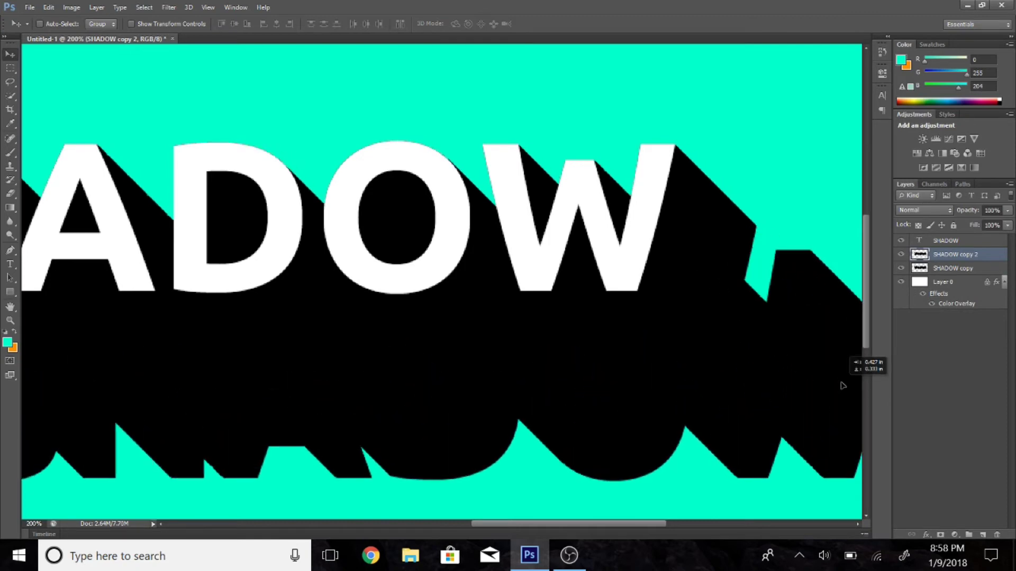
key(Left)
key(Left)
key(Left)
key(Left)
key(Left)
key(Left)
key(Left)
key(Left)
key(Left)
key(Left)
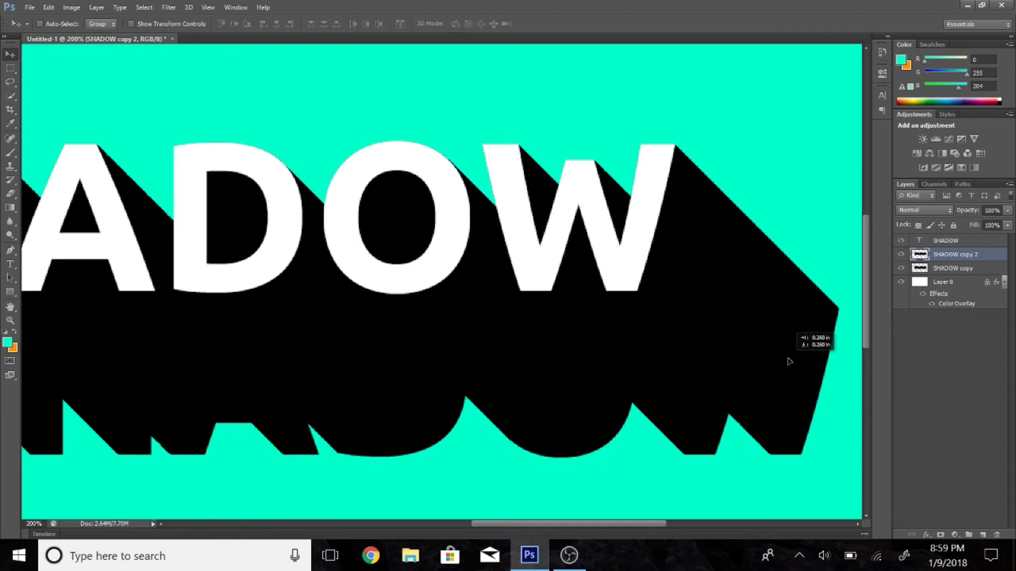
key(Up)
key(Down)
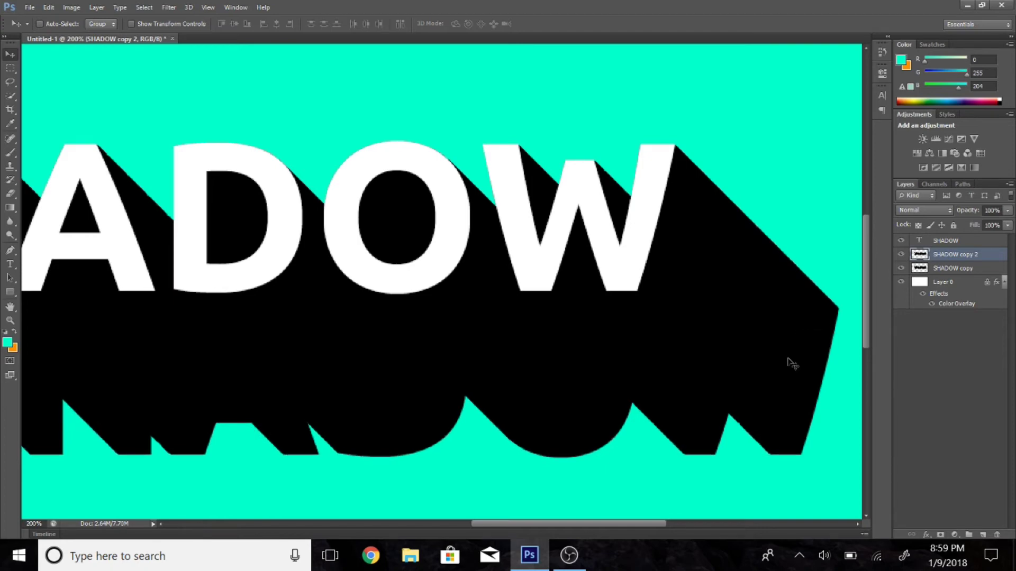
key(ctrl+e)
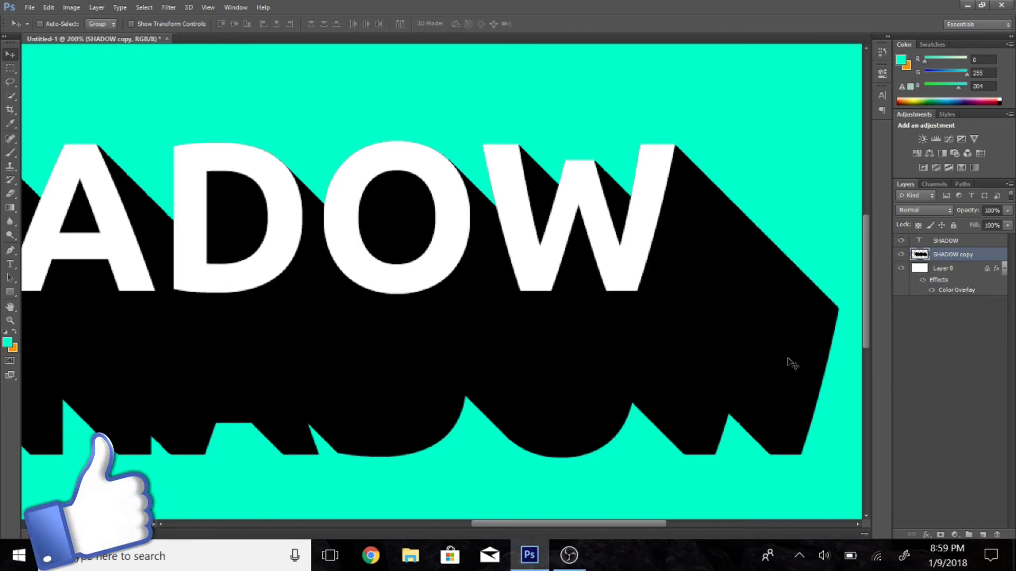
Duplicate the shadow again, zoom out, and drag the copy down-right to the canvas edge.
key(ctrl+j)
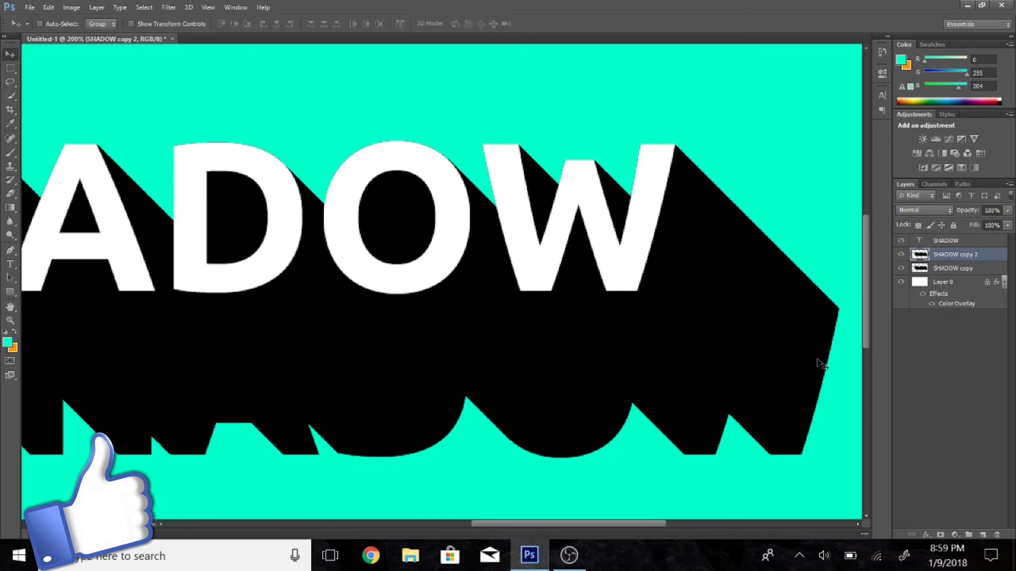
key(ctrl+minus)
drag(729, 362, 801, 440)
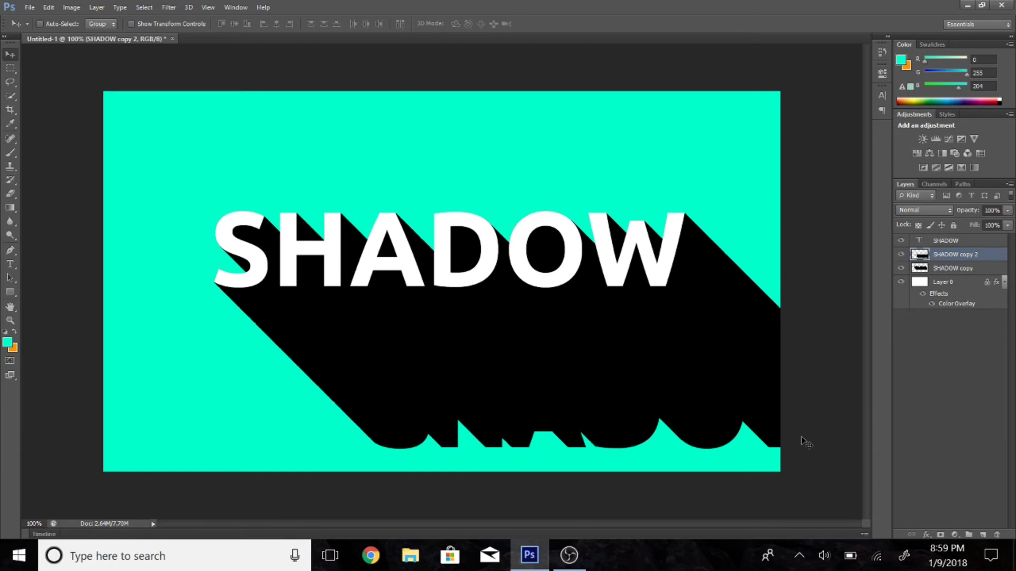
Merge the final shadow copy and set up the Brush tool with a soft round 201 px tip.
key(ctrl+e)
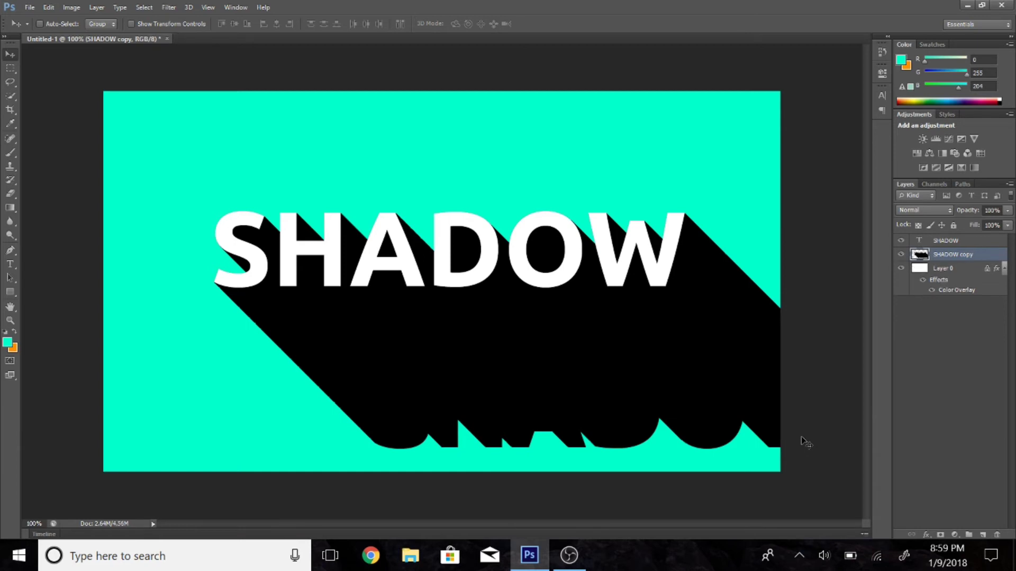
click(12, 152)
right_click(255, 288)
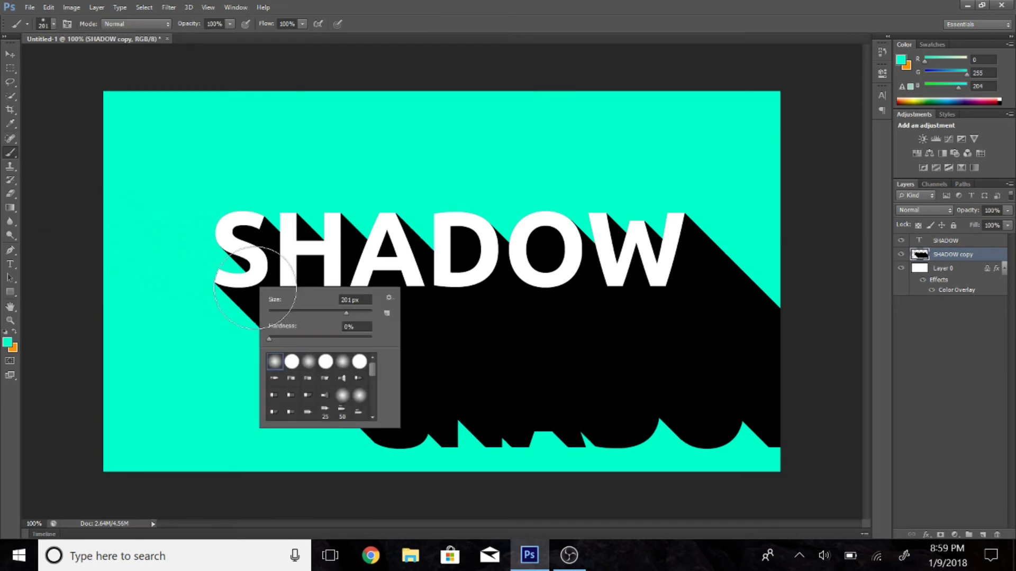
double_click(273, 360)
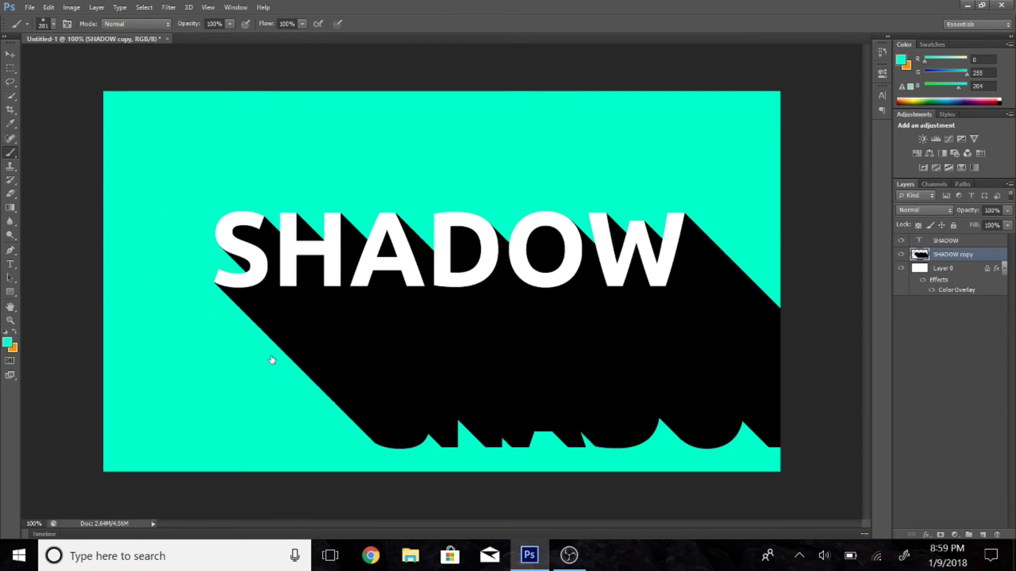
right_click(201, 380)
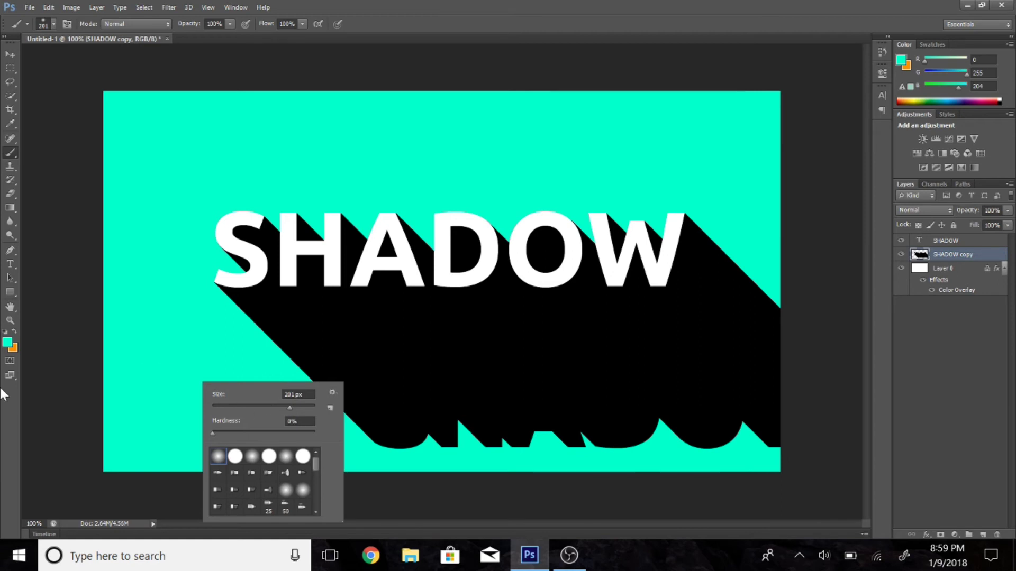
click(157, 388)
Paint turquoise over the shadow's lower and right ends so it fades into the background.
drag(302, 442, 1013, 333)
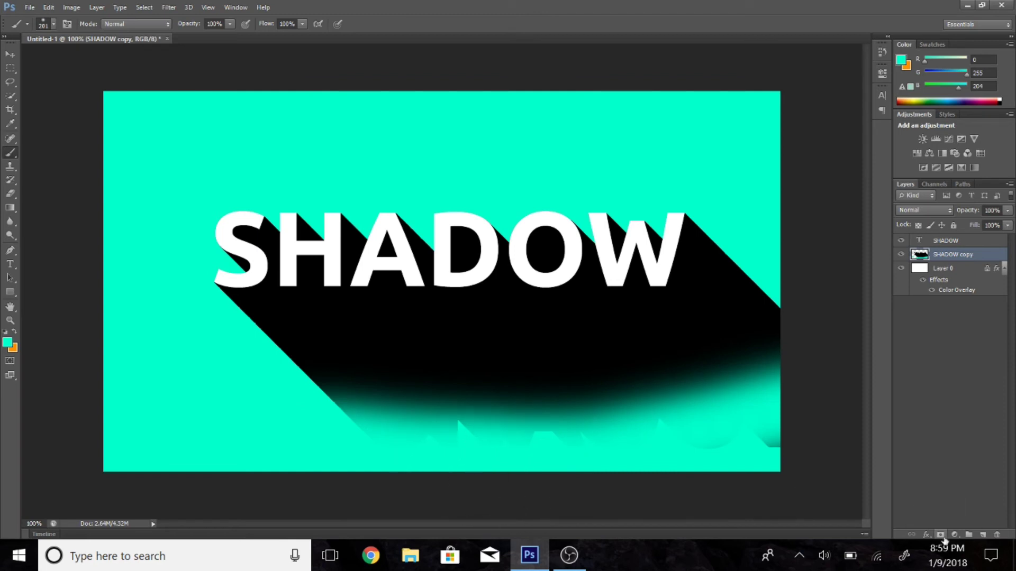
mouse_move(475, 455)
mouse_down()
mouse_move(465, 447)
mouse_move(385, 453)
mouse_move(363, 430)
mouse_move(427, 445)
mouse_move(517, 426)
mouse_move(614, 437)
mouse_move(768, 424)
mouse_move(753, 372)
mouse_move(810, 188)
mouse_move(895, 69)
mouse_move(782, 347)
mouse_move(833, 80)
mouse_up()
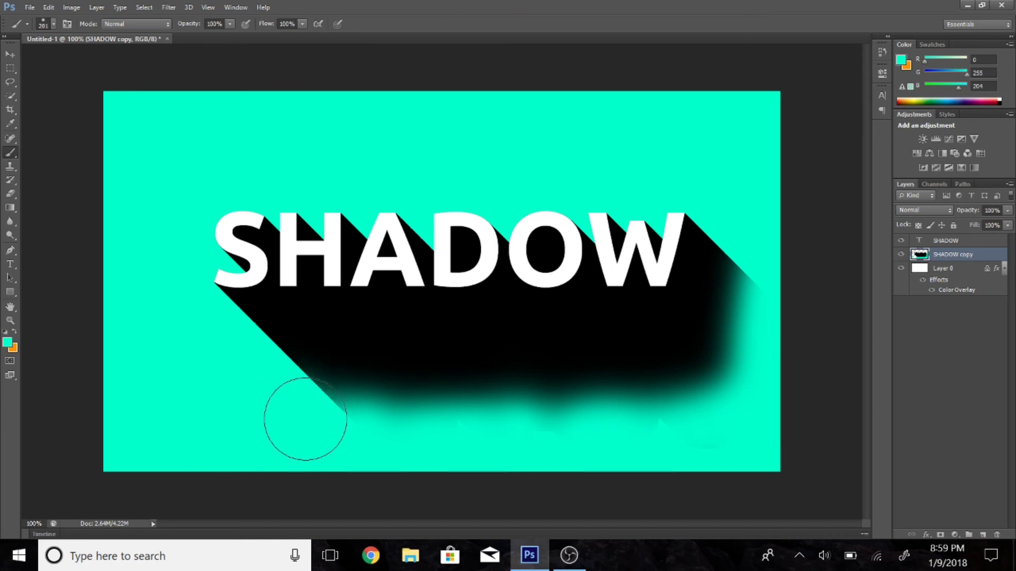
mouse_move(304, 419)
mouse_down()
mouse_move(438, 430)
mouse_move(740, 428)
mouse_up()
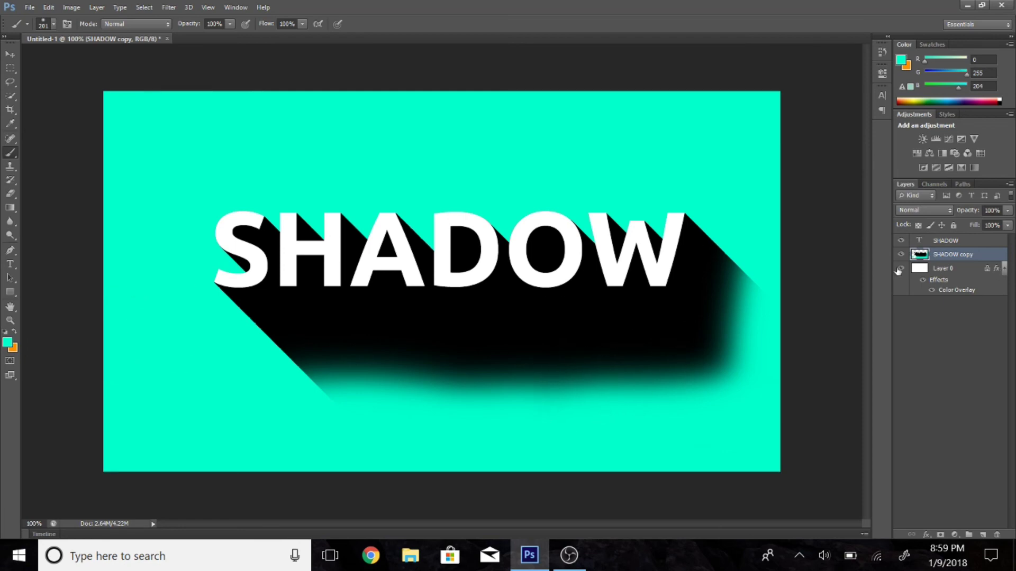
Set the shadow layer's opacity to 83% in Blending Options and confirm.
right_click(932, 250)
key(Escape)
key(space)
mouse_move(645, 204)
mouse_down()
mouse_move(601, 203)
mouse_move(650, 205)
mouse_up()
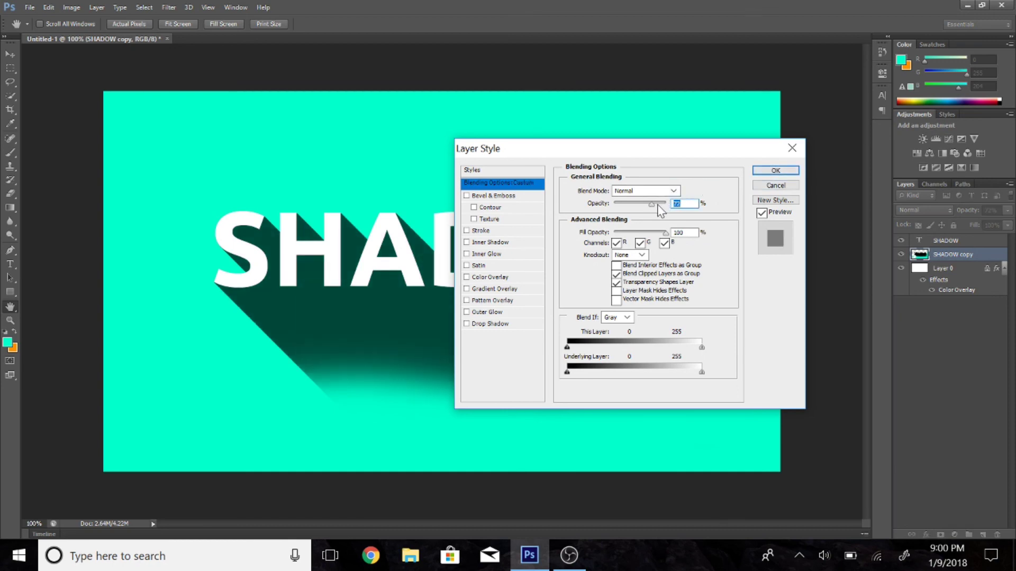
click(657, 205)
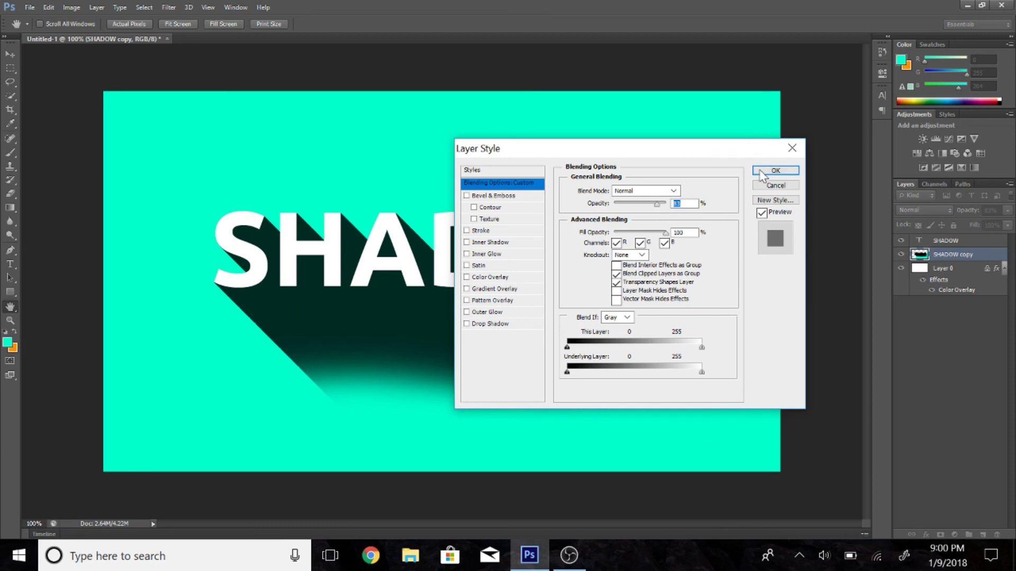
key(b)
click(776, 170)
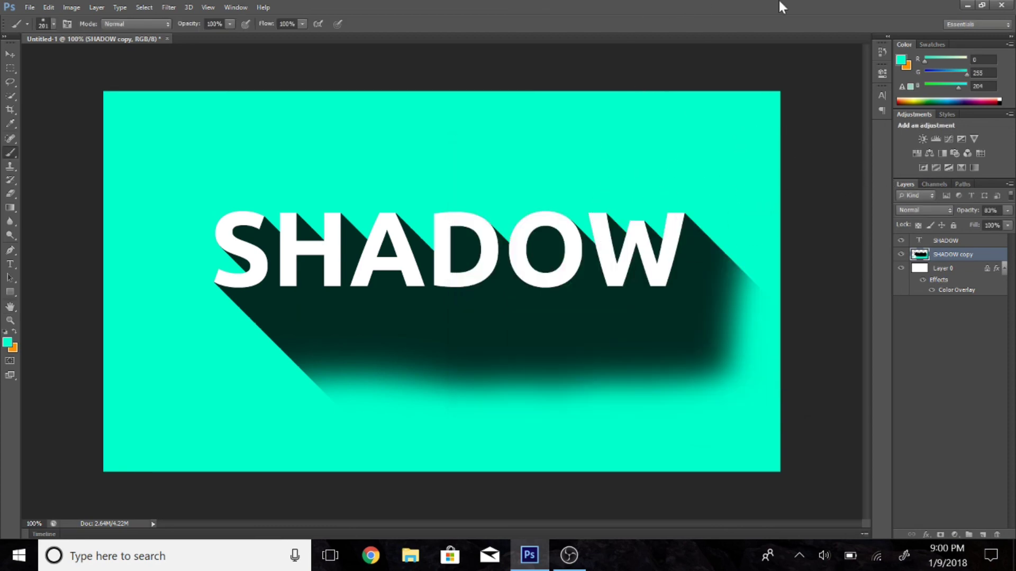